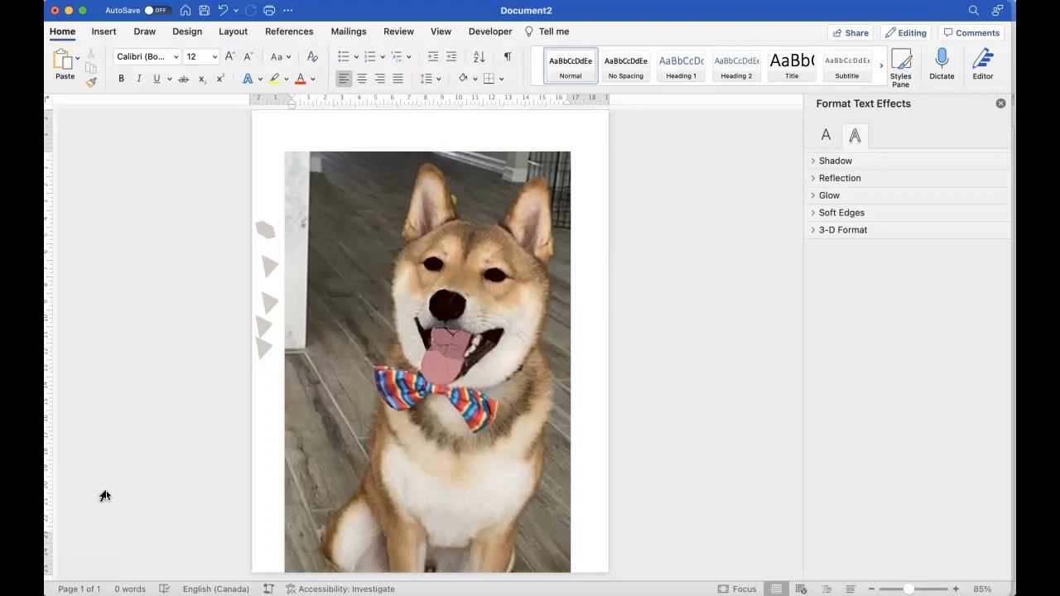
Delete the dog photo to check the mosaic shapes on their own, and undo the deletion
click(118, 472)
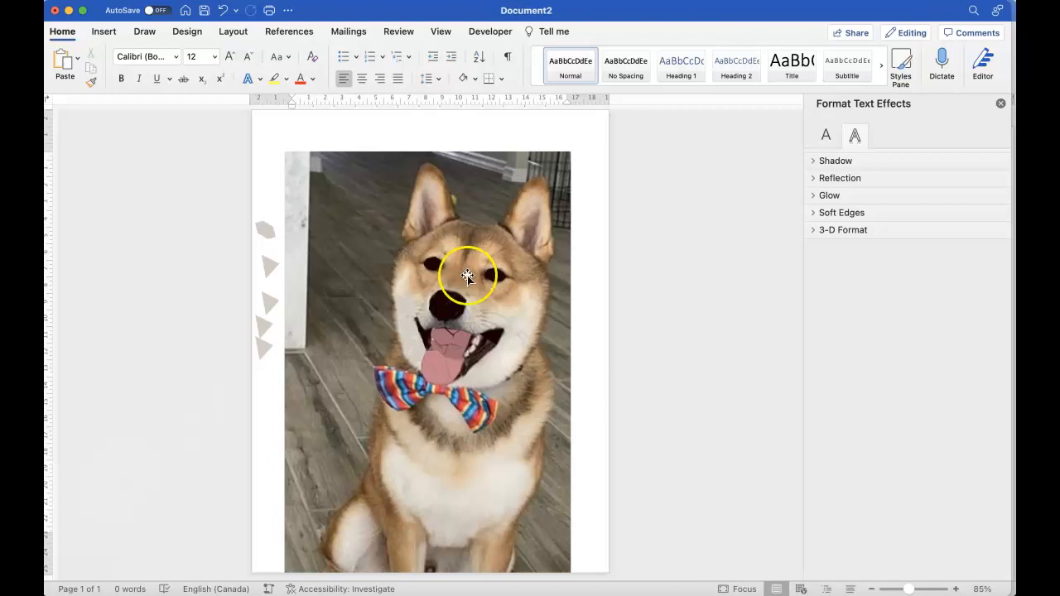
click(530, 300)
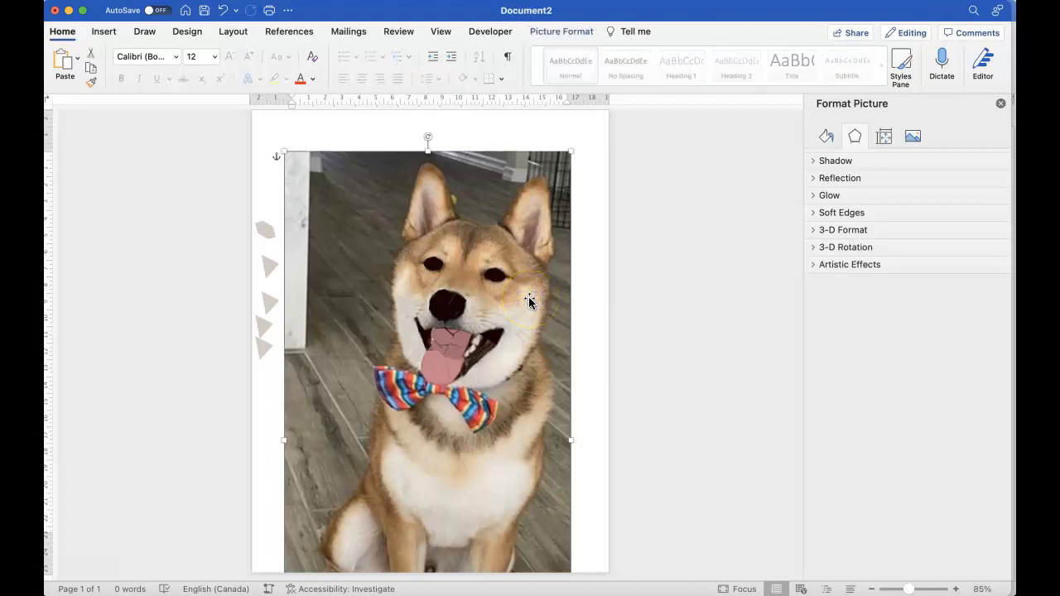
key(Delete)
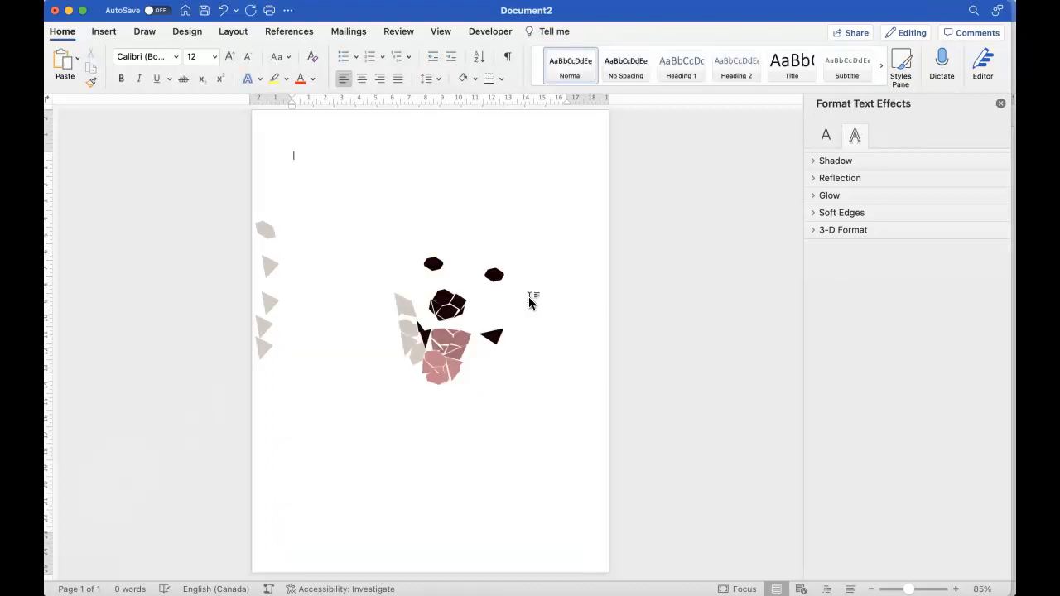
drag(530, 300, 456, 357)
click(125, 0)
click(137, 11)
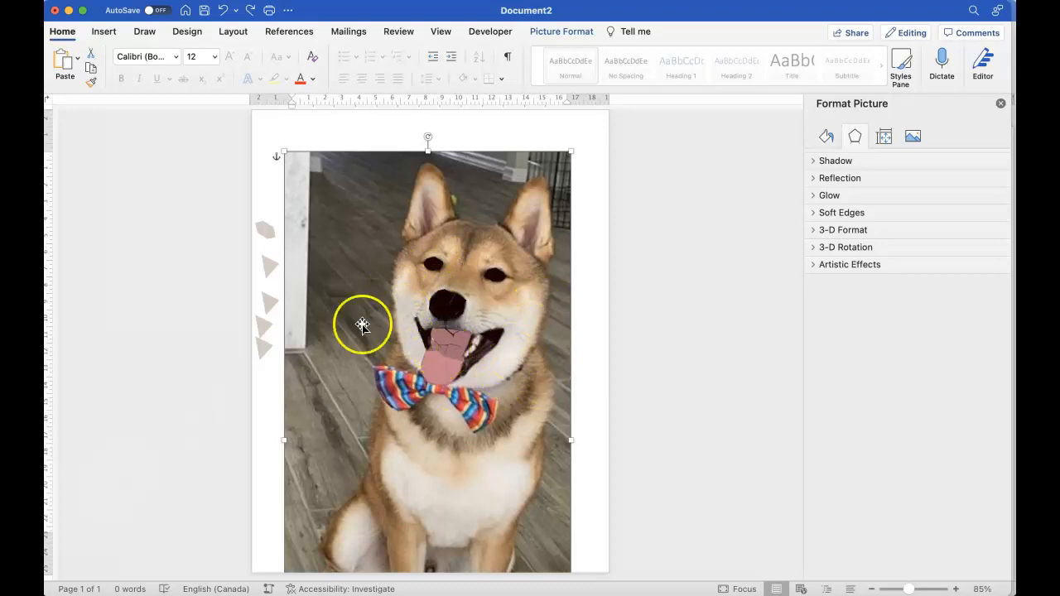
Enlarge the lowest spare beige triangle in the margin, rotate it upright and place it on the dog's lower jaw beside the tongue
click(260, 350)
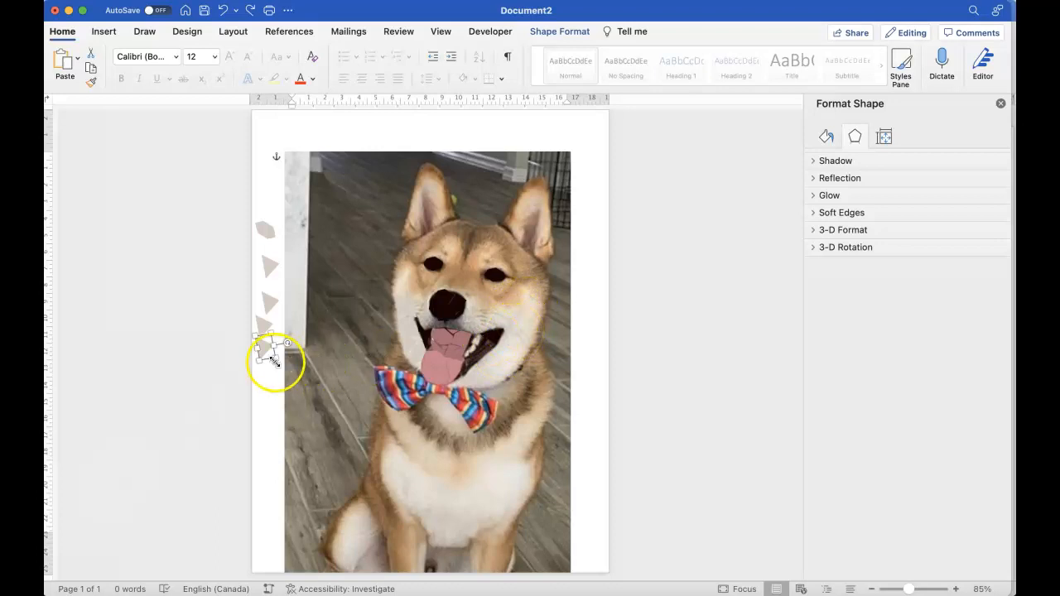
mouse_move(262, 351)
mouse_down()
mouse_move(265, 260)
mouse_move(276, 340)
mouse_up()
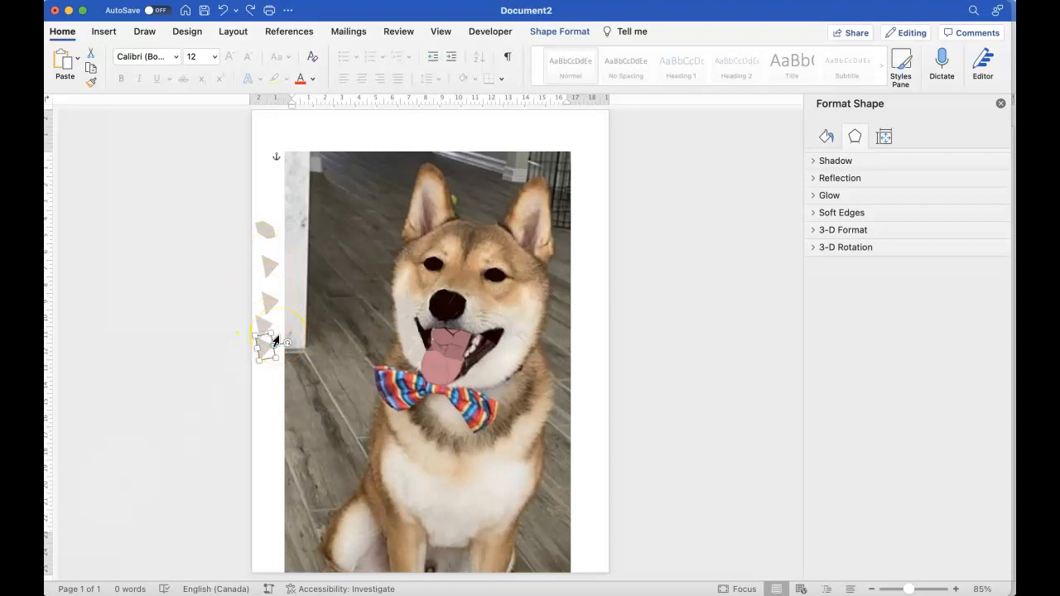
drag(274, 339, 279, 372)
click(269, 358)
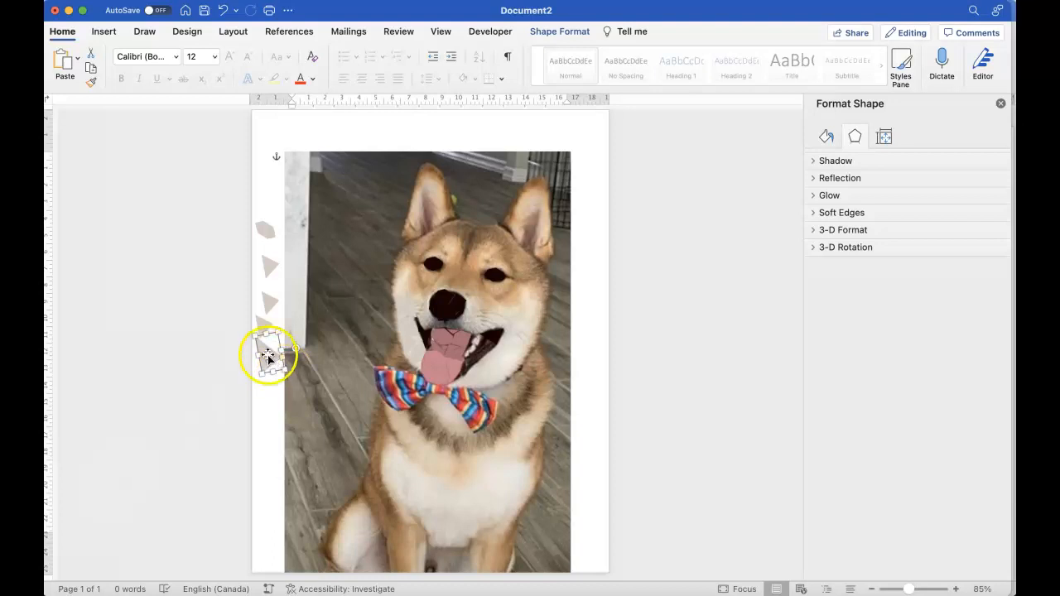
drag(268, 358, 525, 338)
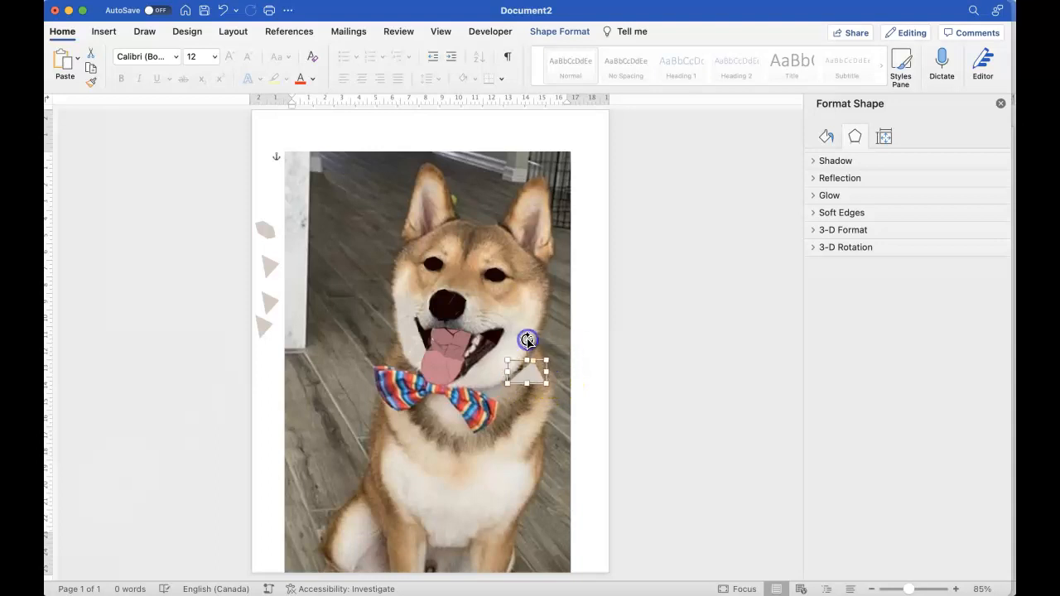
drag(532, 381, 480, 381)
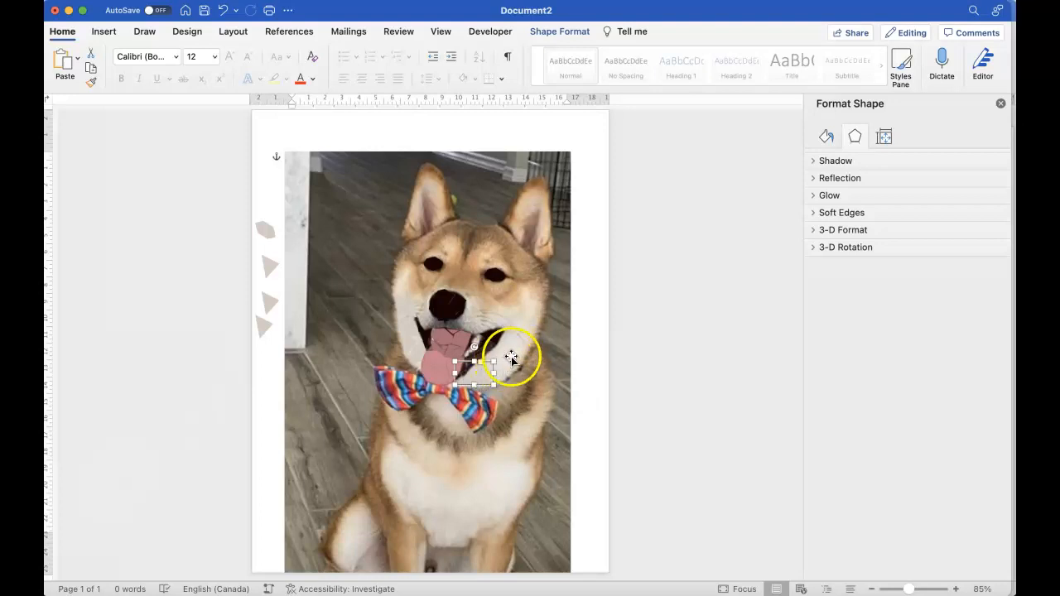
click(505, 357)
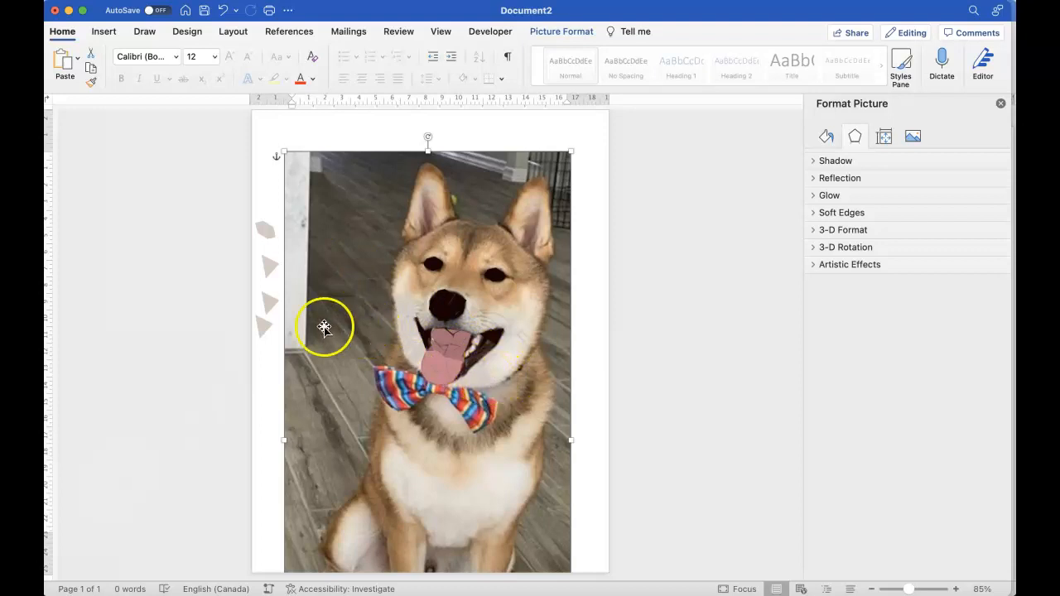
Move another spare beige triangle next to the jaw piece, and rotate and enlarge it to meet that piece's edge
drag(268, 302, 494, 364)
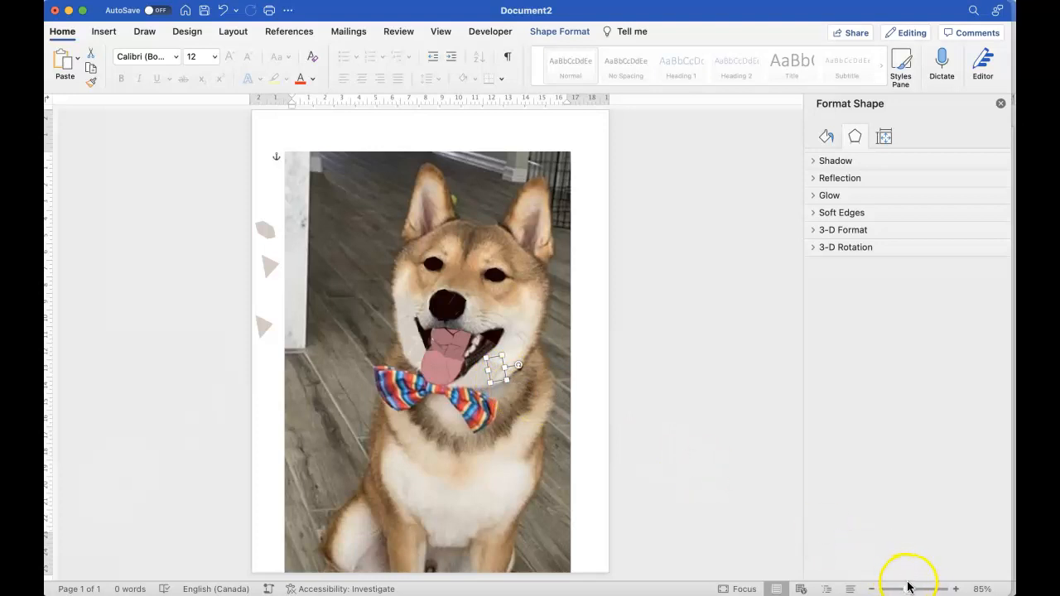
drag(910, 589, 929, 585)
scroll(748, 538, down, 2)
scroll(748, 538, down, 1)
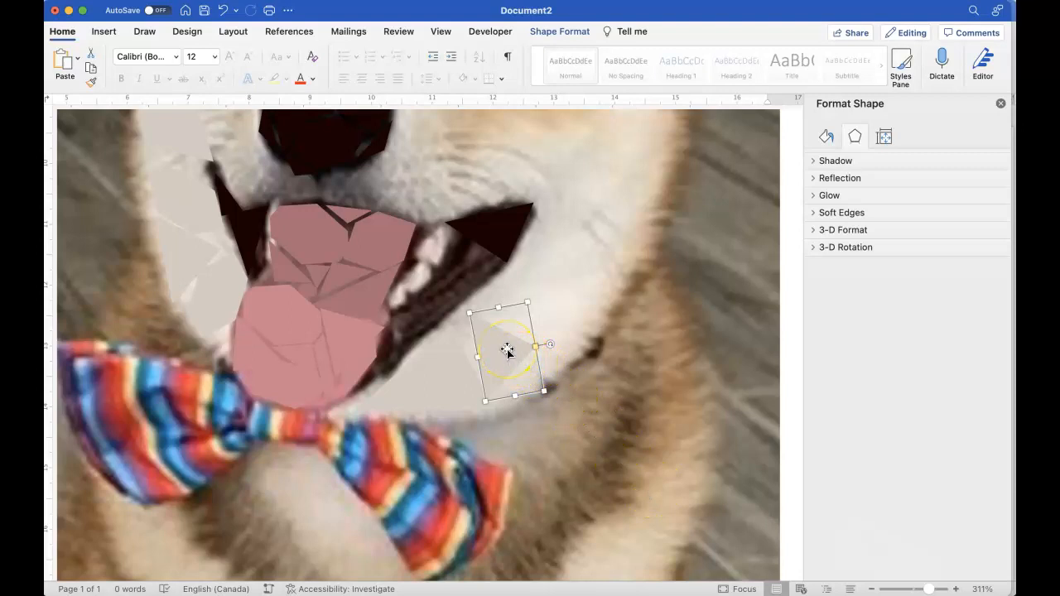
drag(470, 312, 467, 309)
drag(546, 342, 494, 346)
drag(488, 405, 497, 414)
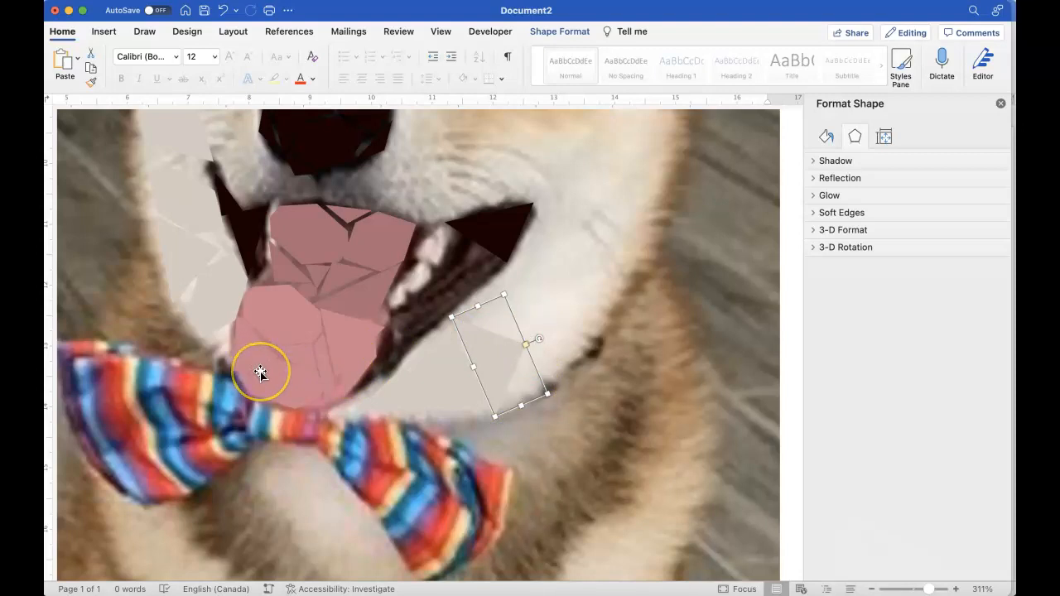
Bring a further spare beige triangle from the margin and rotate it to fit between the mouth corner and the jaw pieces
scroll(258, 368, left, 8)
scroll(259, 372, left, 5)
drag(170, 367, 706, 311)
scroll(708, 315, right, 6)
scroll(708, 314, right, 4)
scroll(707, 313, down, 2)
drag(290, 240, 570, 340)
click(551, 387)
drag(551, 389, 500, 383)
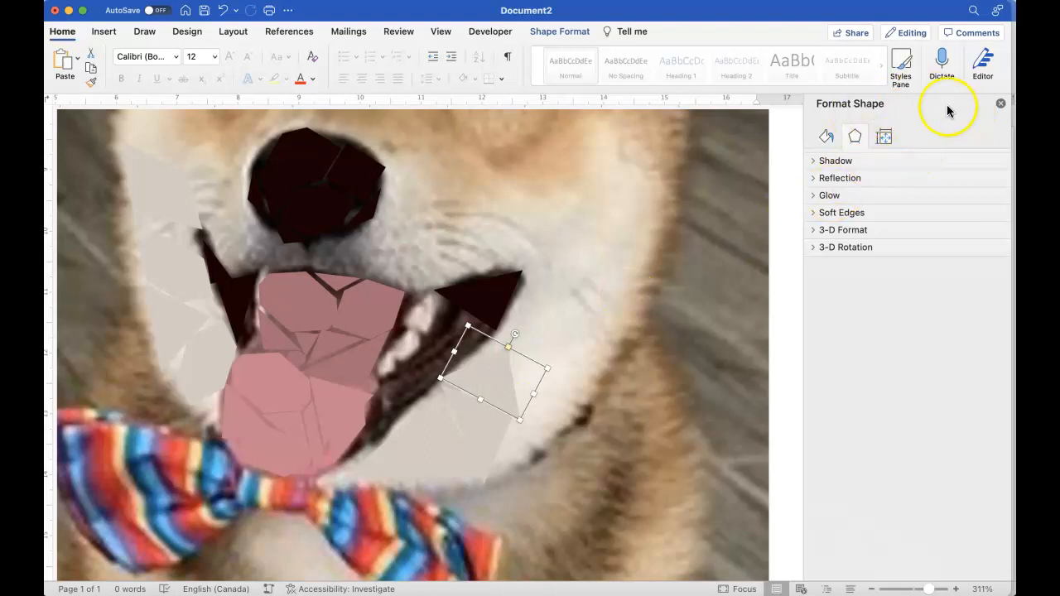
Show the triangle's fill settings with a solid fill and nudge the triangle slightly away from the mouth
click(825, 138)
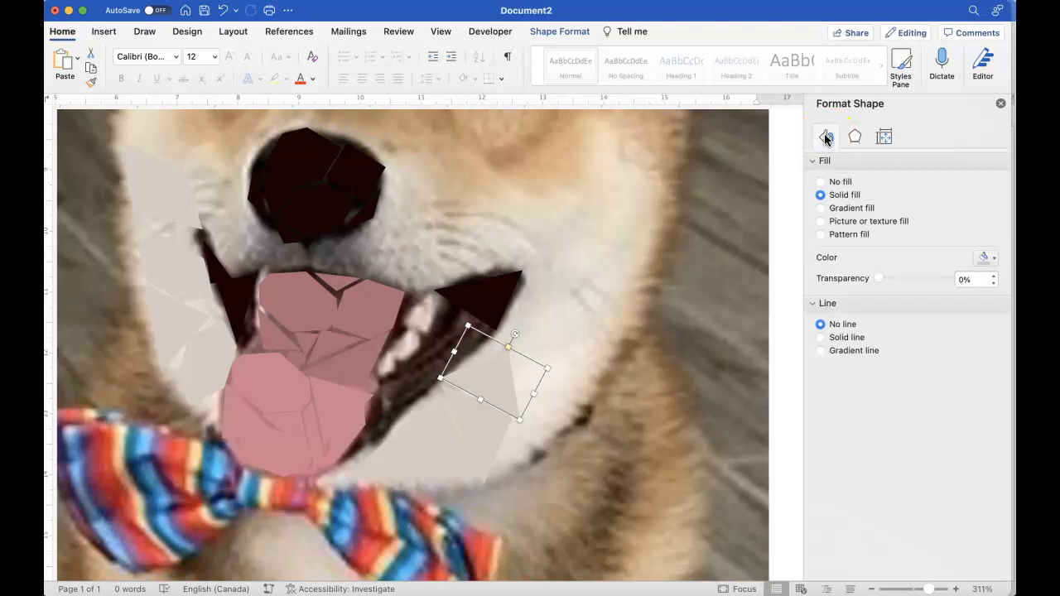
click(833, 195)
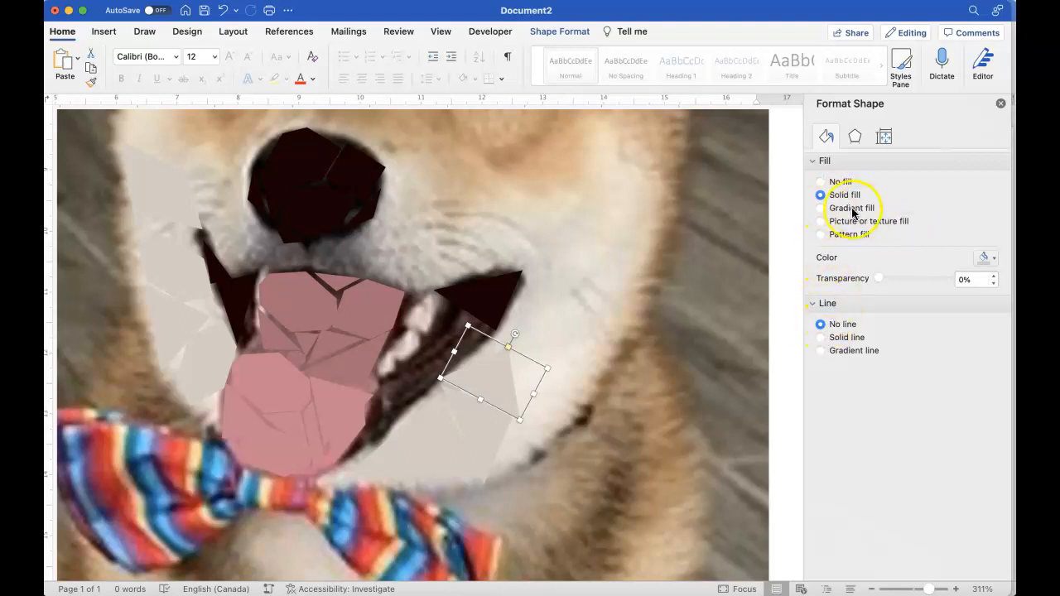
mouse_move(492, 378)
mouse_down()
mouse_move(551, 397)
mouse_move(499, 377)
mouse_up()
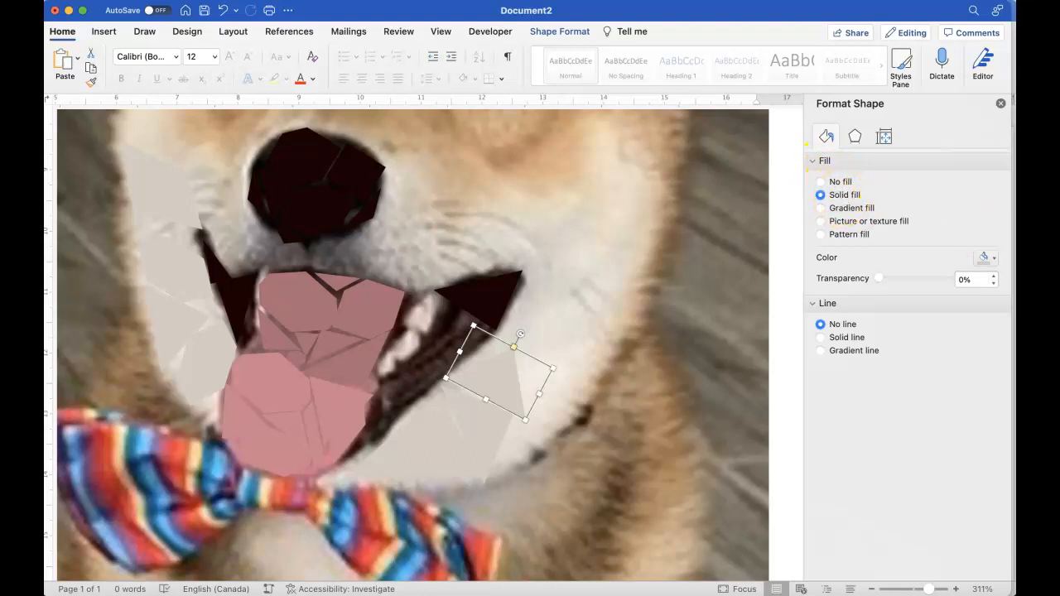
Fill the triangle below the mouth corner with custom colour EEE9E1, sampled from the photo's light cheek fur with RGB Sliders shown
click(984, 260)
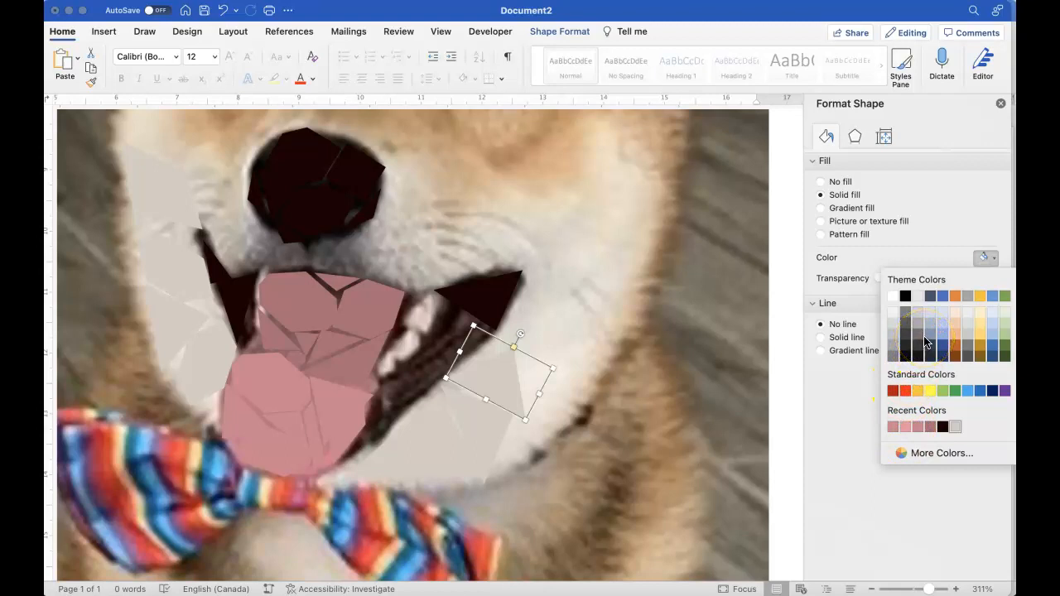
click(902, 453)
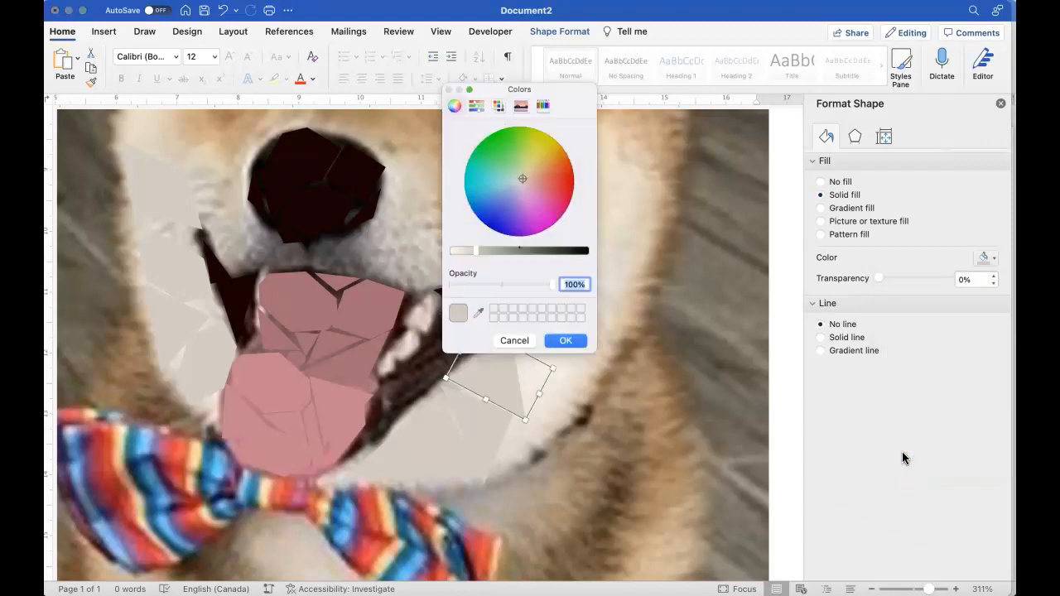
drag(578, 110, 925, 208)
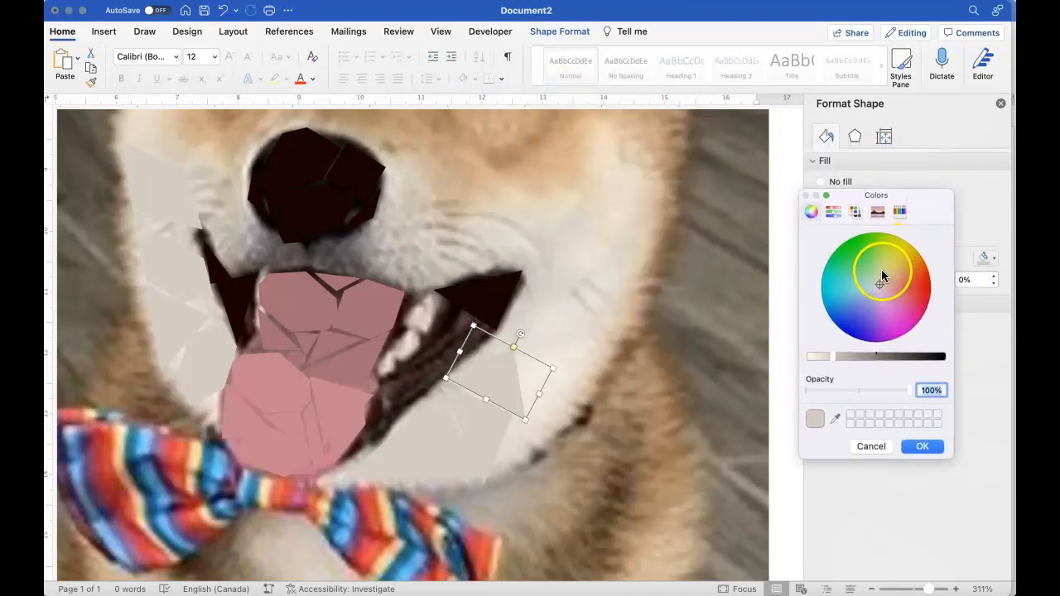
mouse_move(879, 290)
mouse_down()
mouse_move(878, 268)
mouse_move(869, 322)
mouse_move(881, 286)
mouse_up()
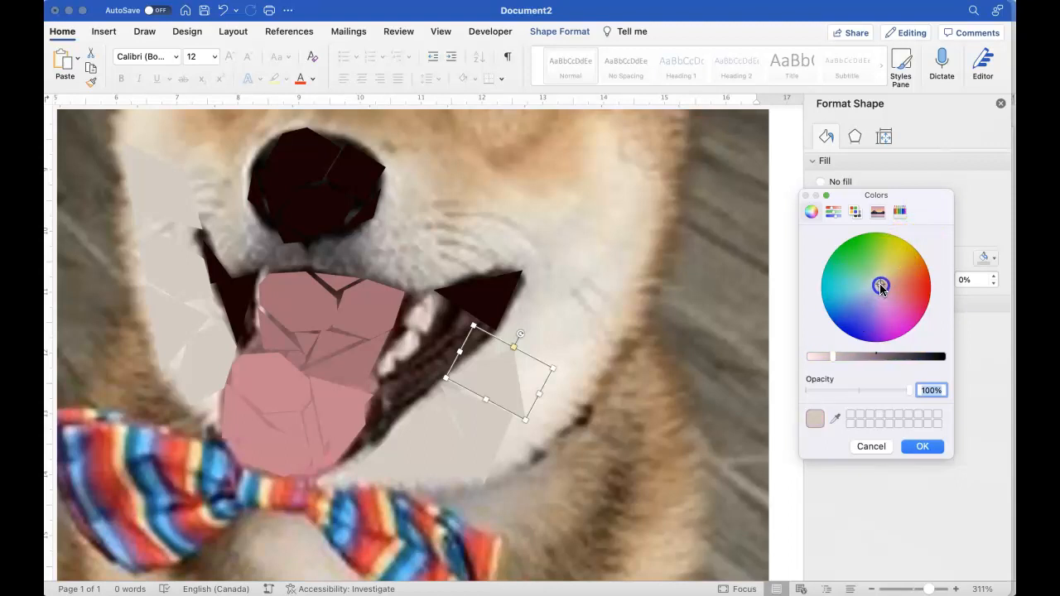
click(834, 213)
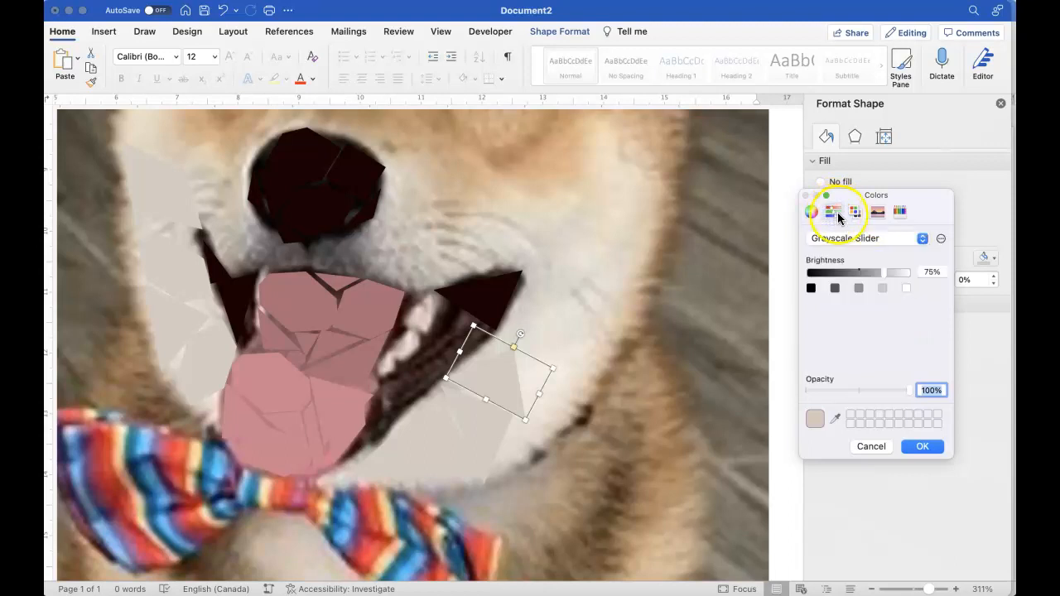
click(858, 239)
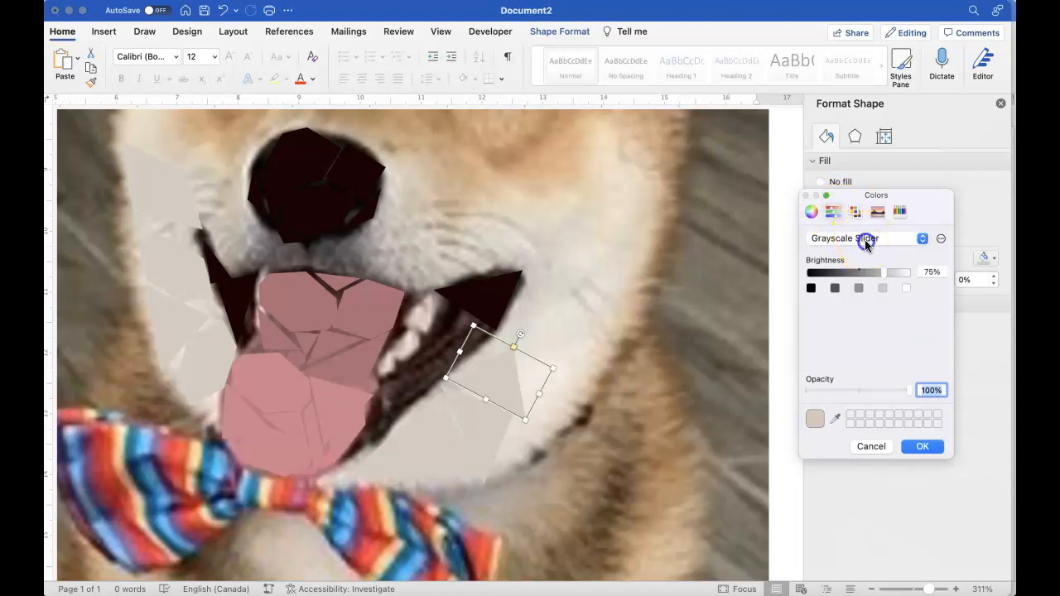
click(859, 257)
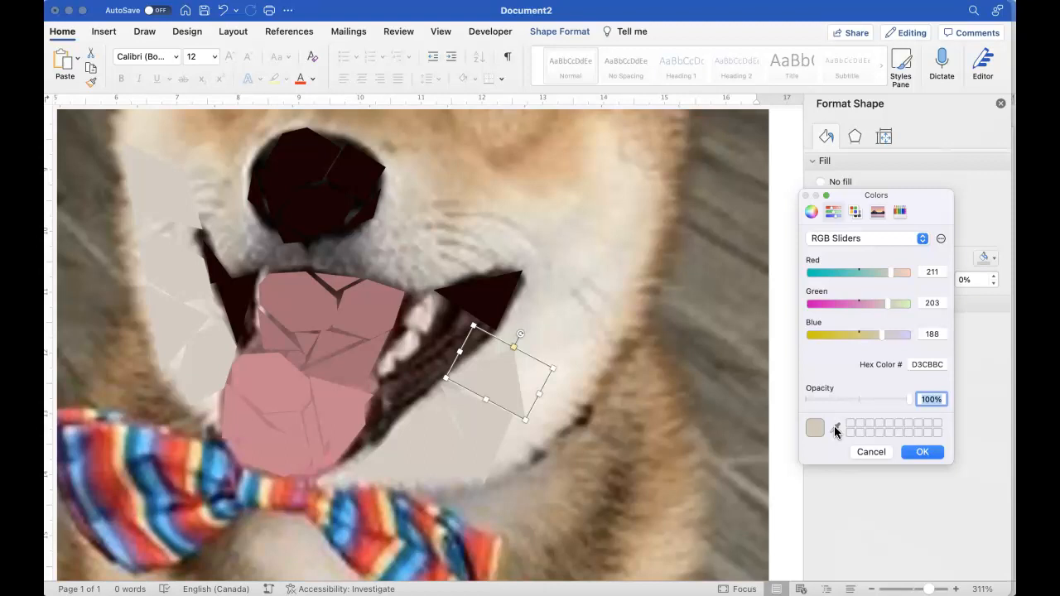
click(834, 428)
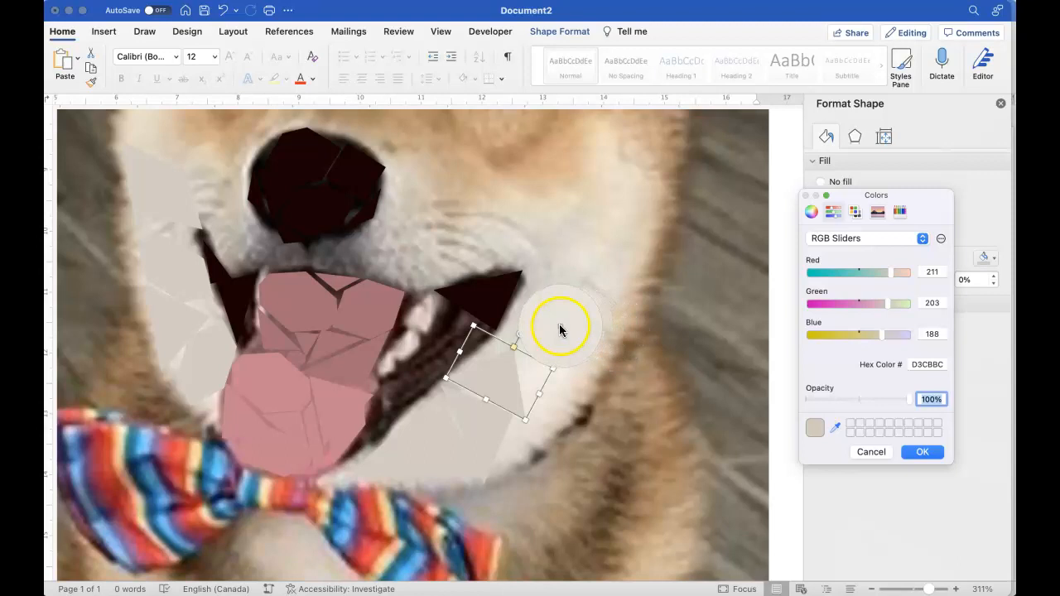
click(529, 369)
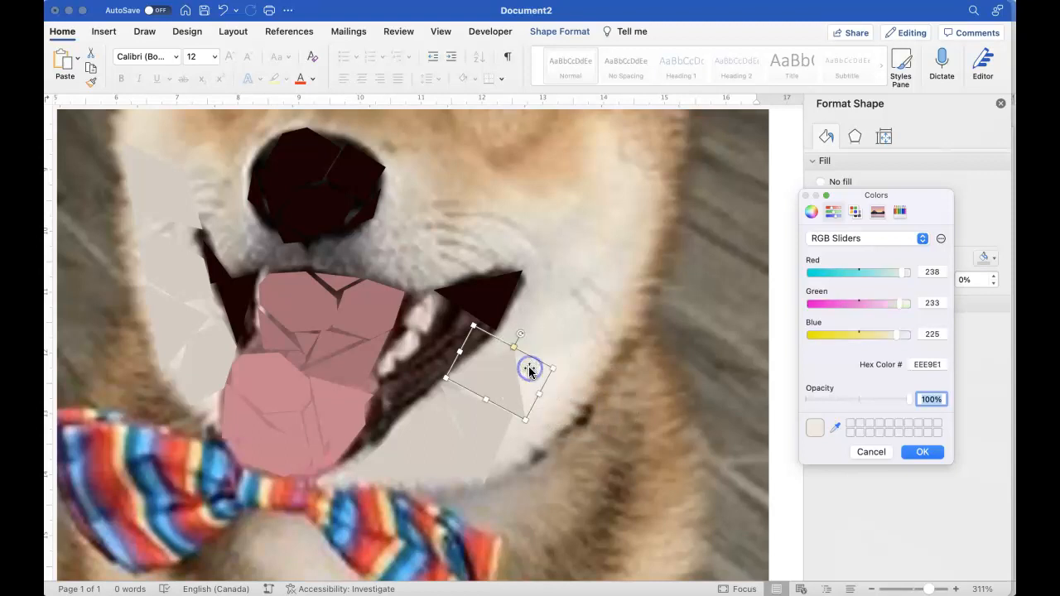
click(917, 452)
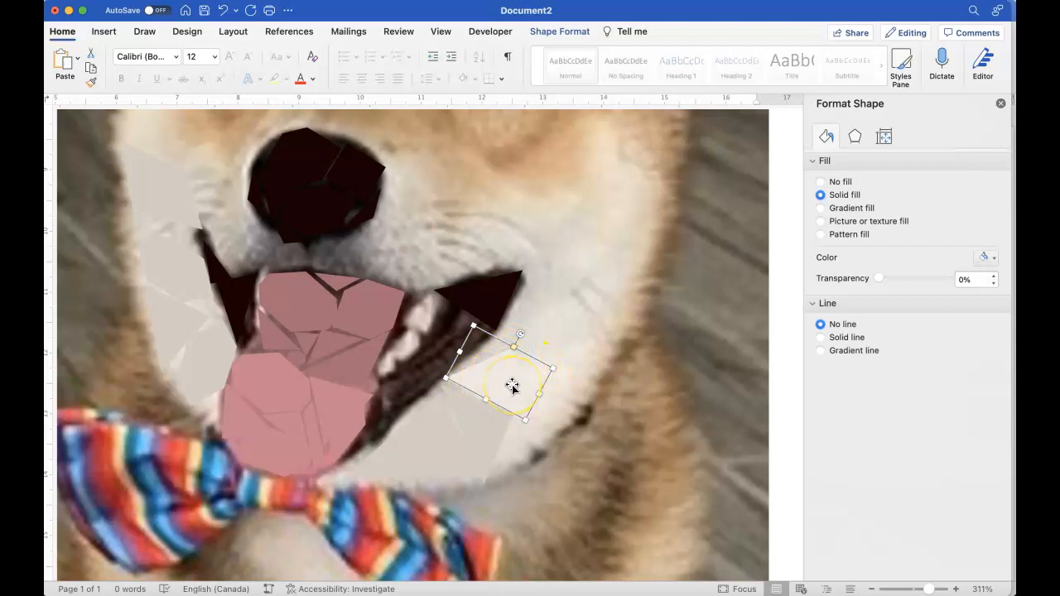
Fill the adjacent jaw triangle with the recently used light cream colour
click(476, 421)
drag(478, 423, 488, 421)
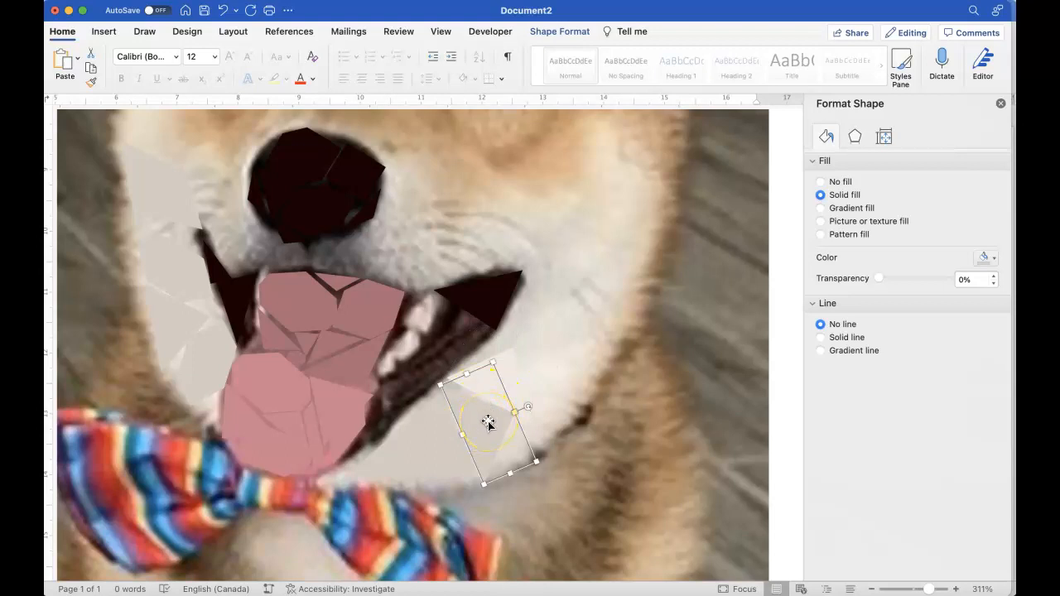
click(984, 258)
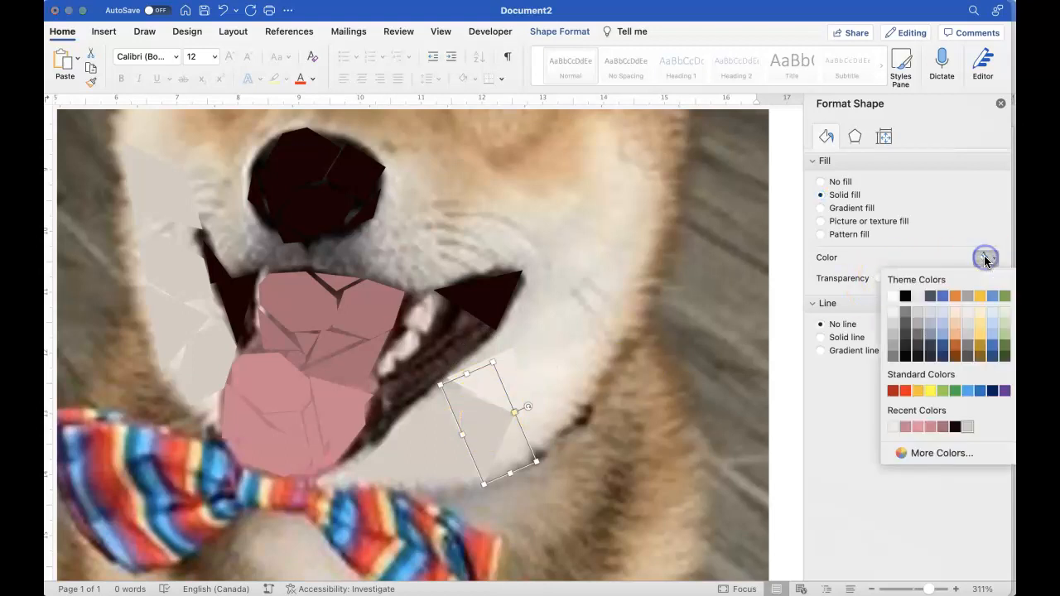
click(893, 427)
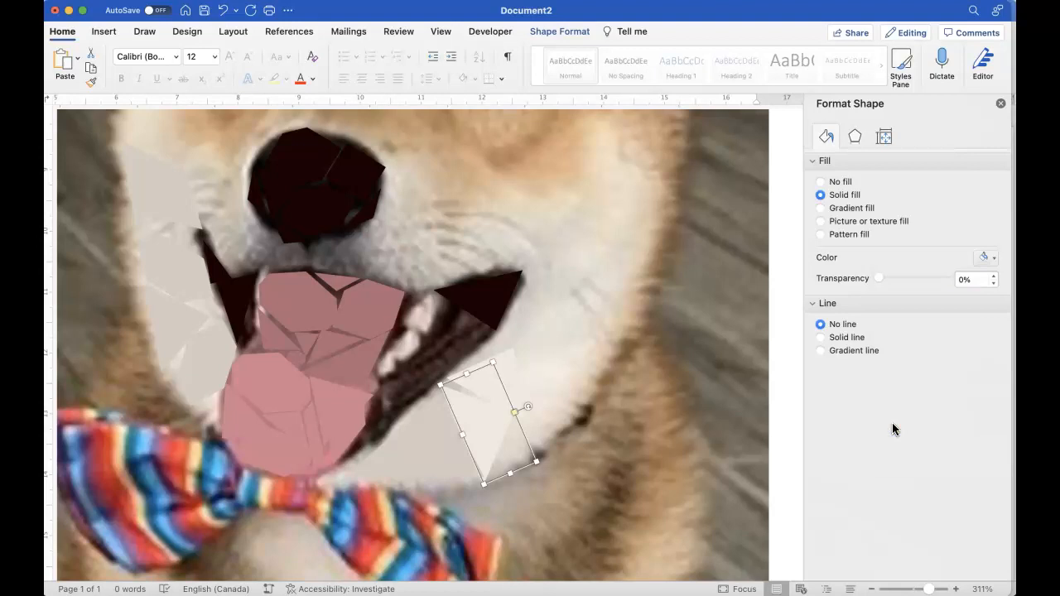
Duplicate the cream triangle below the mouth corner, shrink and rotate the copy, and place it beside the original on the cheek
click(507, 368)
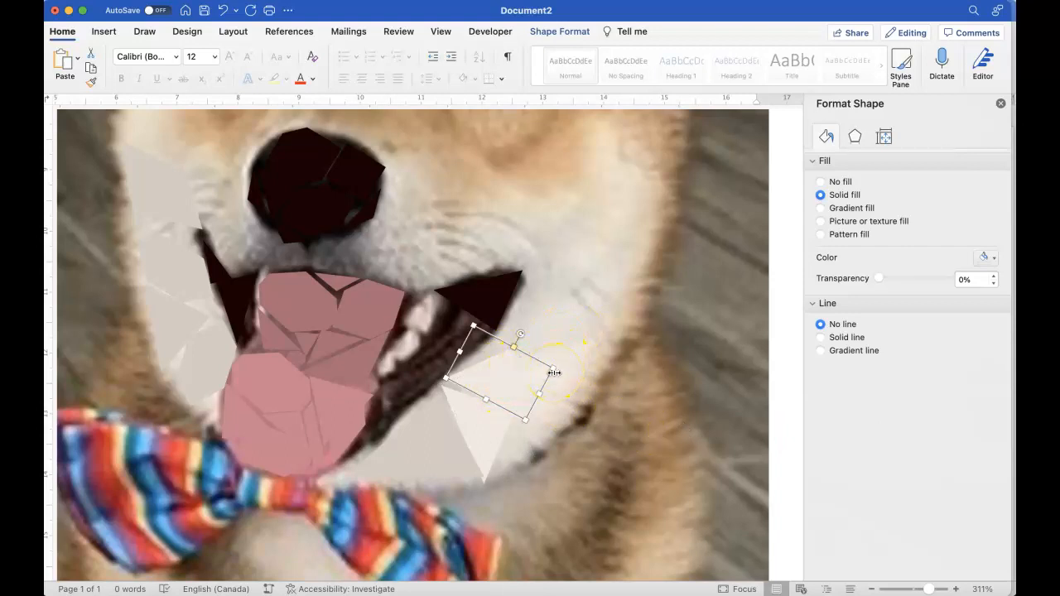
drag(521, 407, 585, 376)
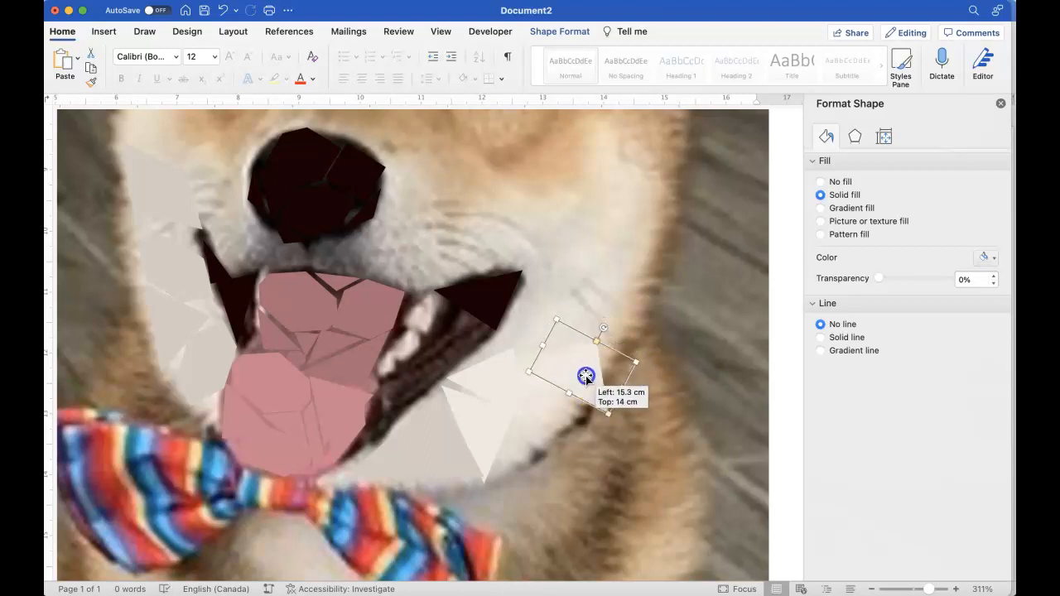
drag(585, 376, 586, 377)
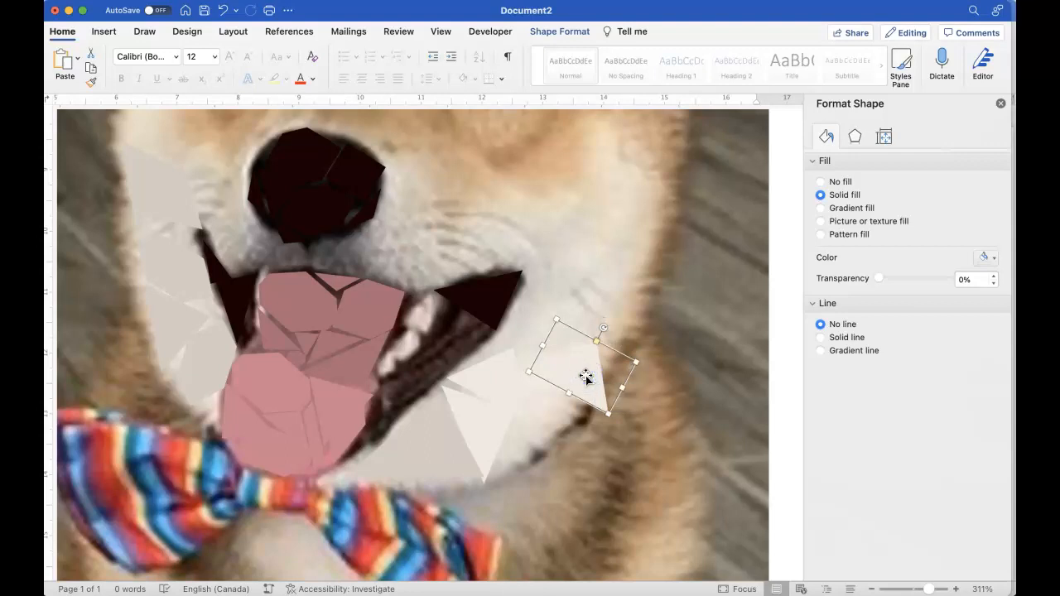
drag(588, 376, 576, 377)
mouse_move(597, 413)
mouse_down()
mouse_move(574, 409)
mouse_move(594, 401)
mouse_up()
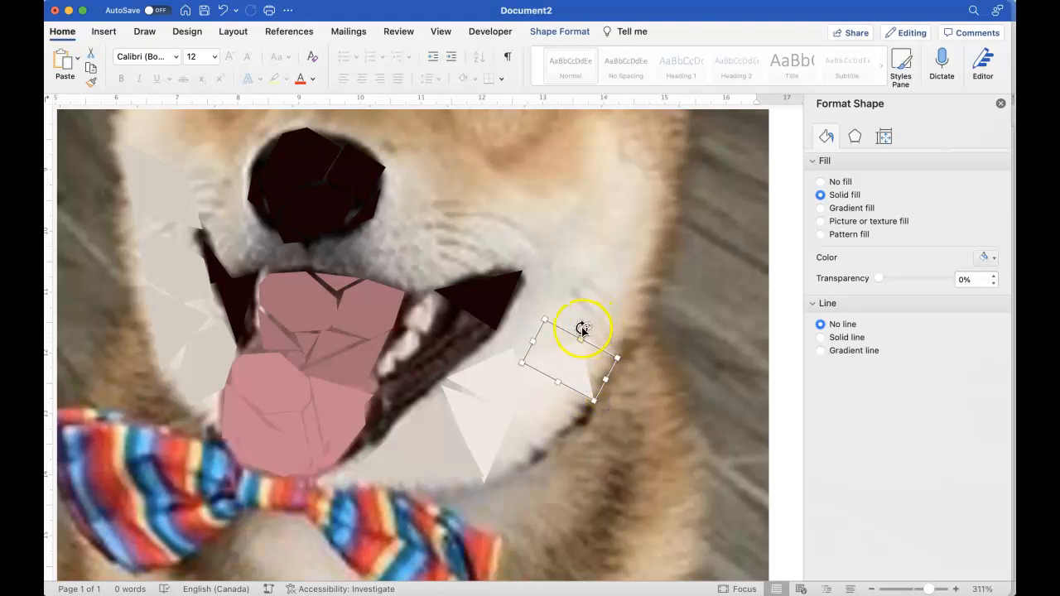
drag(587, 326, 549, 351)
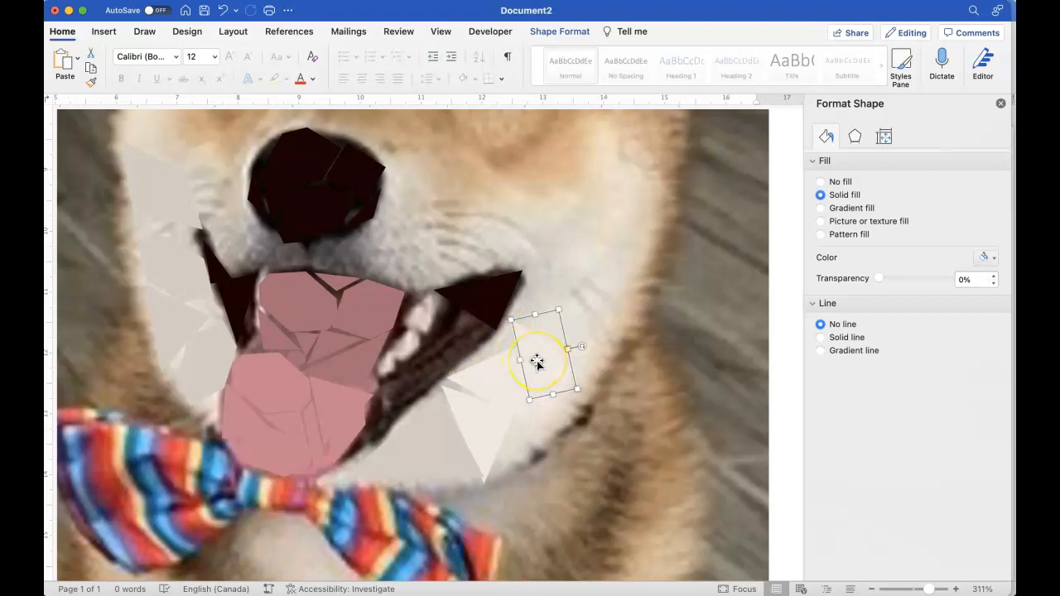
Duplicate the light cream cheek triangle, rotate the copy to about 144°, and narrow it into a slim sliver near the outer cheek
drag(537, 362, 603, 423)
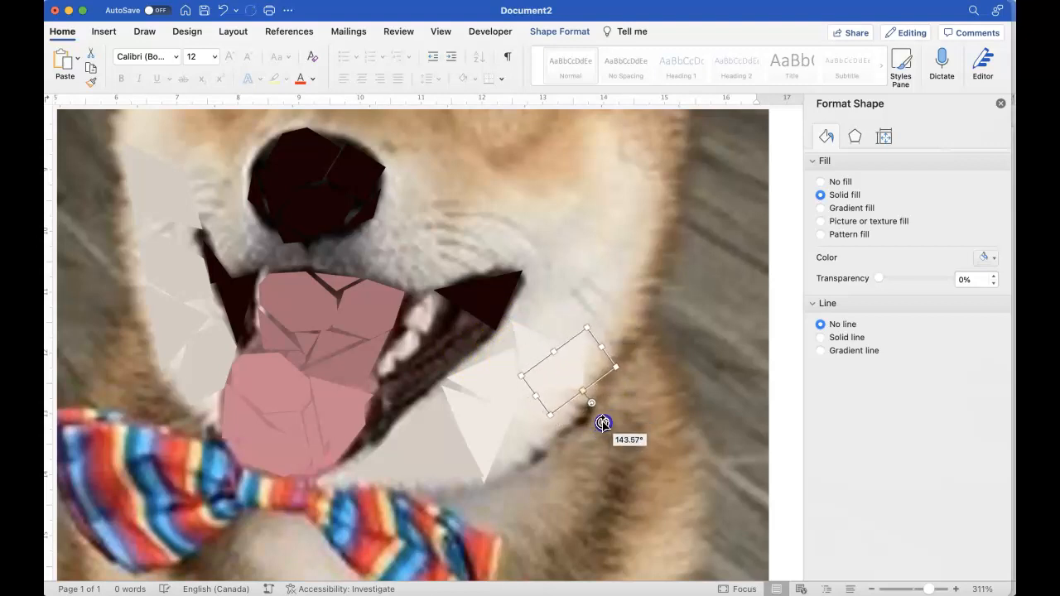
drag(615, 371, 604, 344)
click(571, 375)
click(594, 351)
drag(582, 347, 600, 346)
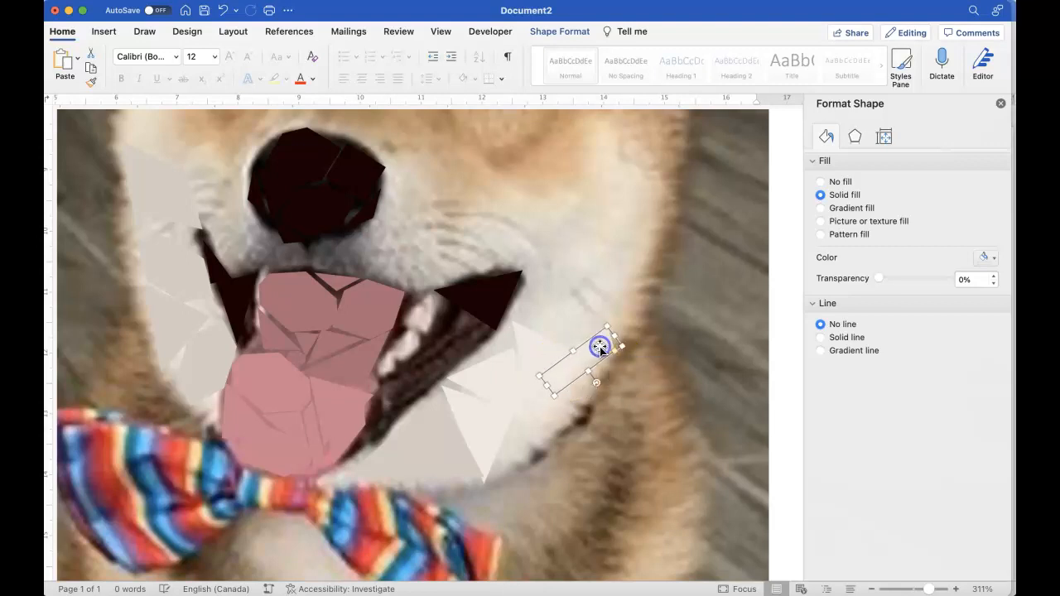
Fill the slim triangle with black and fit it into the gap along the mouth's lower edge, above the cream triangles
click(985, 261)
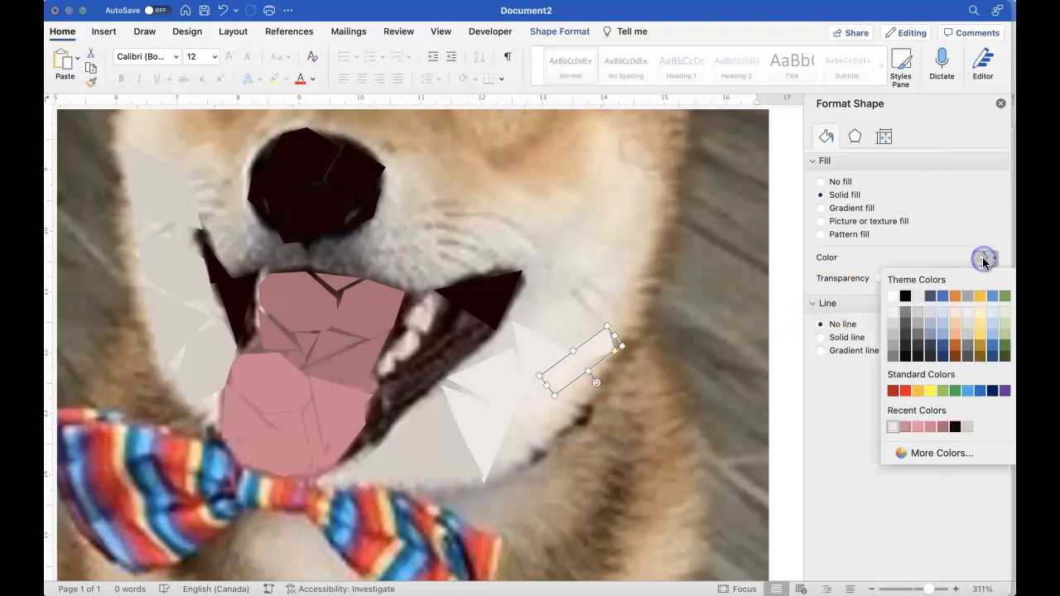
click(905, 296)
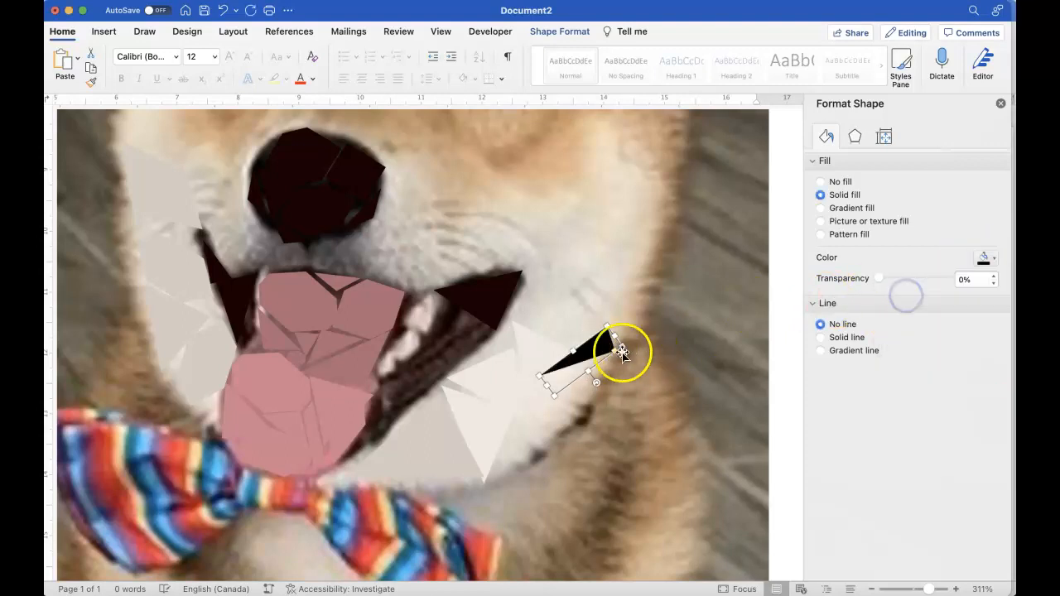
drag(603, 345, 512, 342)
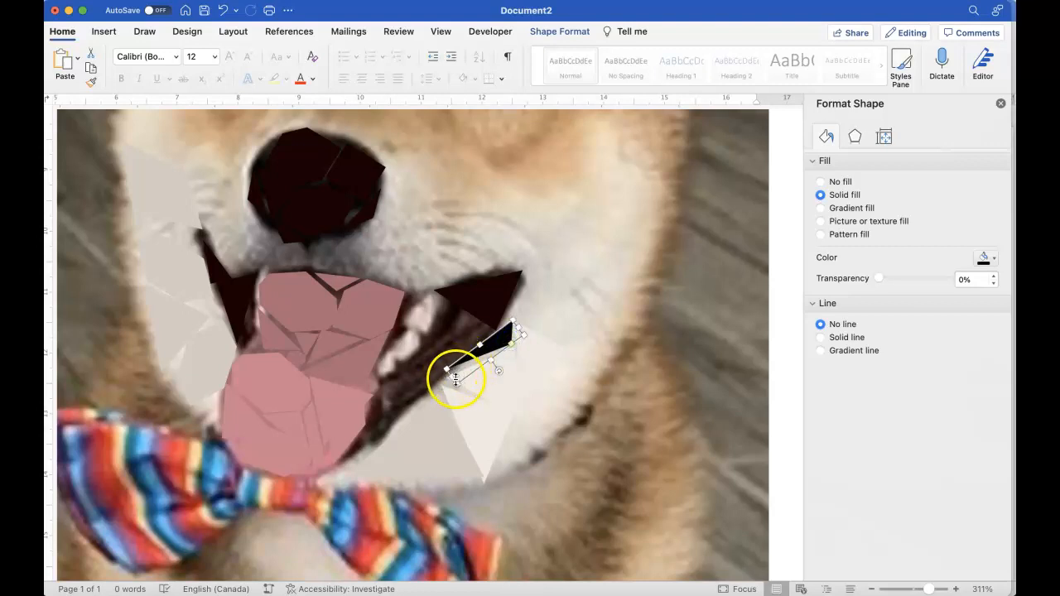
mouse_move(457, 384)
mouse_down()
mouse_move(481, 367)
mouse_move(455, 384)
mouse_up()
mouse_move(490, 363)
mouse_down()
mouse_move(503, 371)
mouse_move(498, 346)
mouse_up()
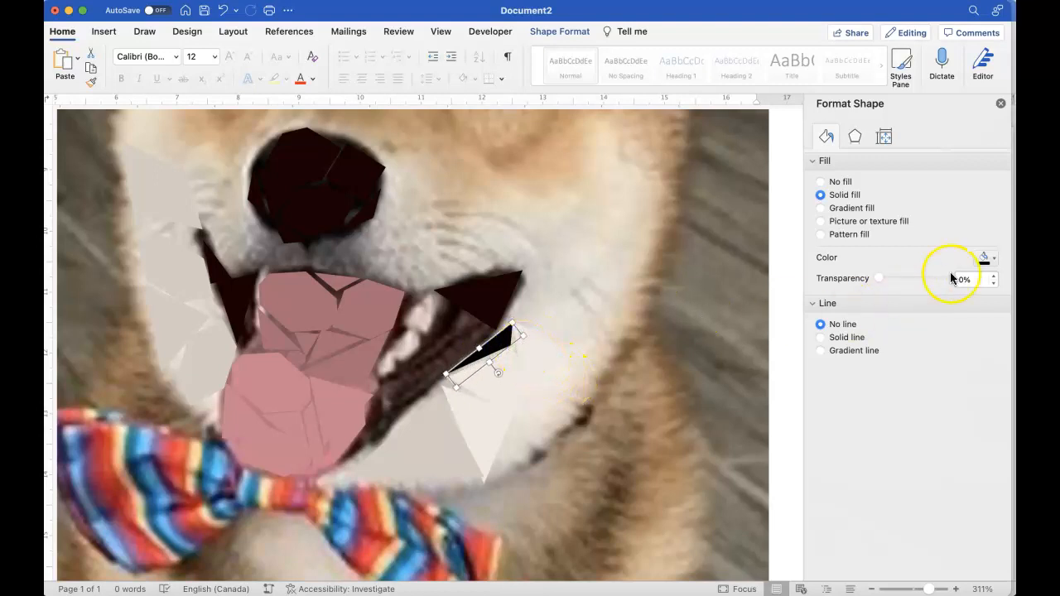
Recolour the slim triangle at the mouth's edge with the recently used light cream and deselect it
click(984, 258)
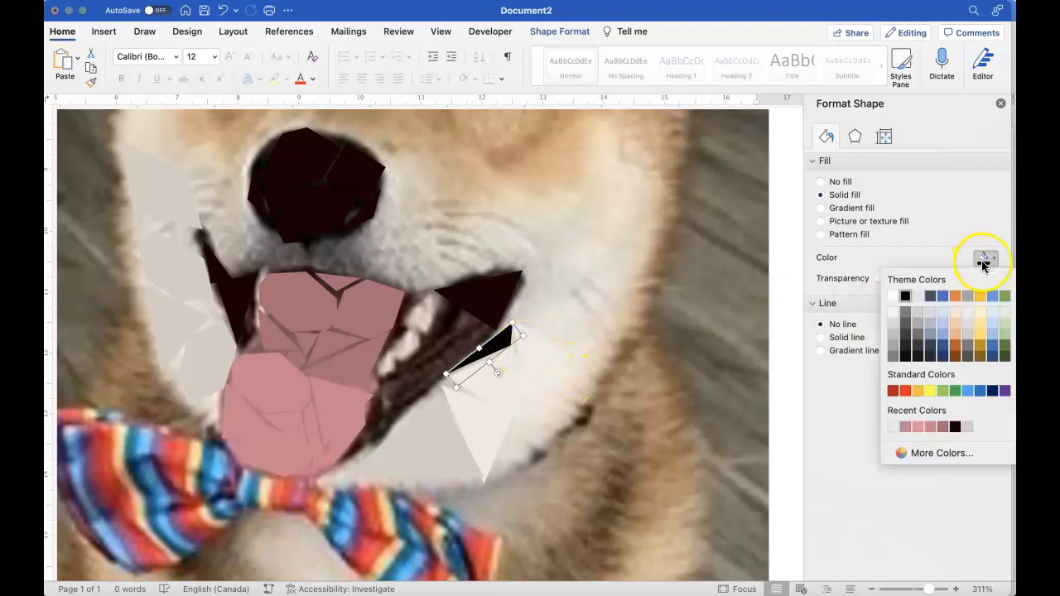
click(893, 427)
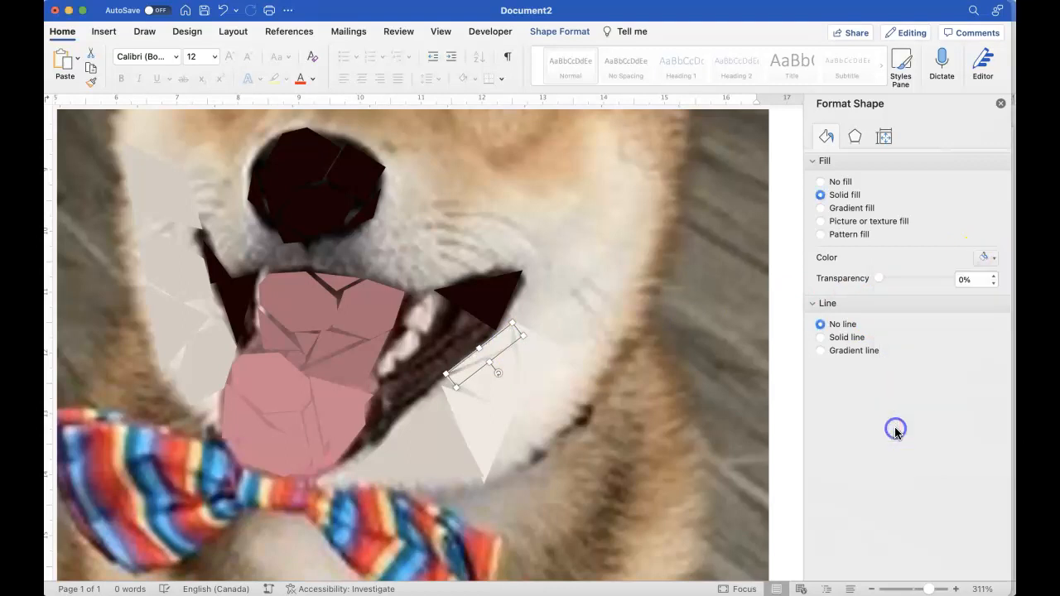
click(566, 403)
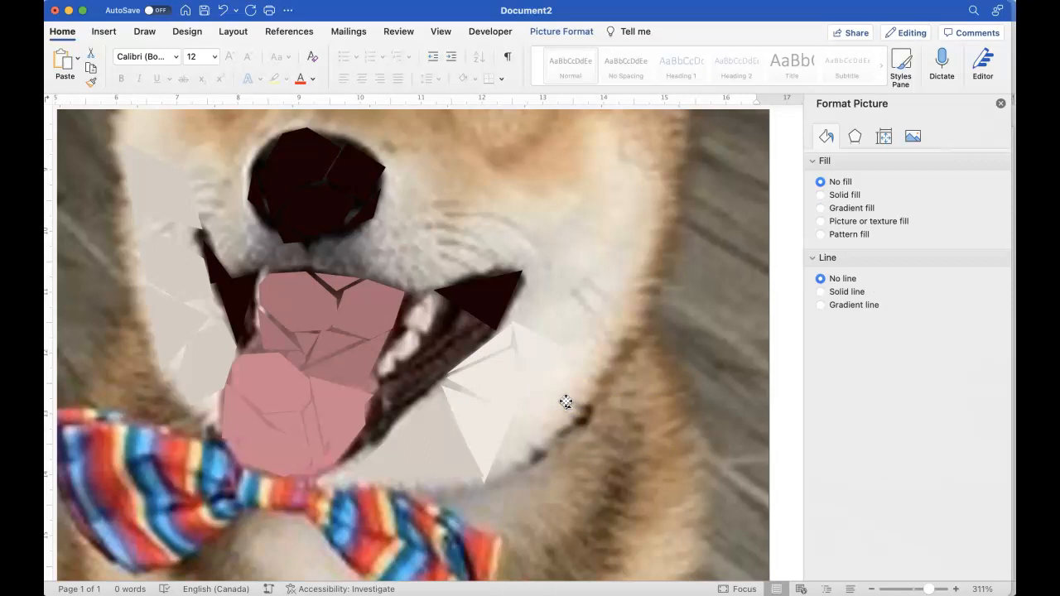
scroll(565, 403, down, 5)
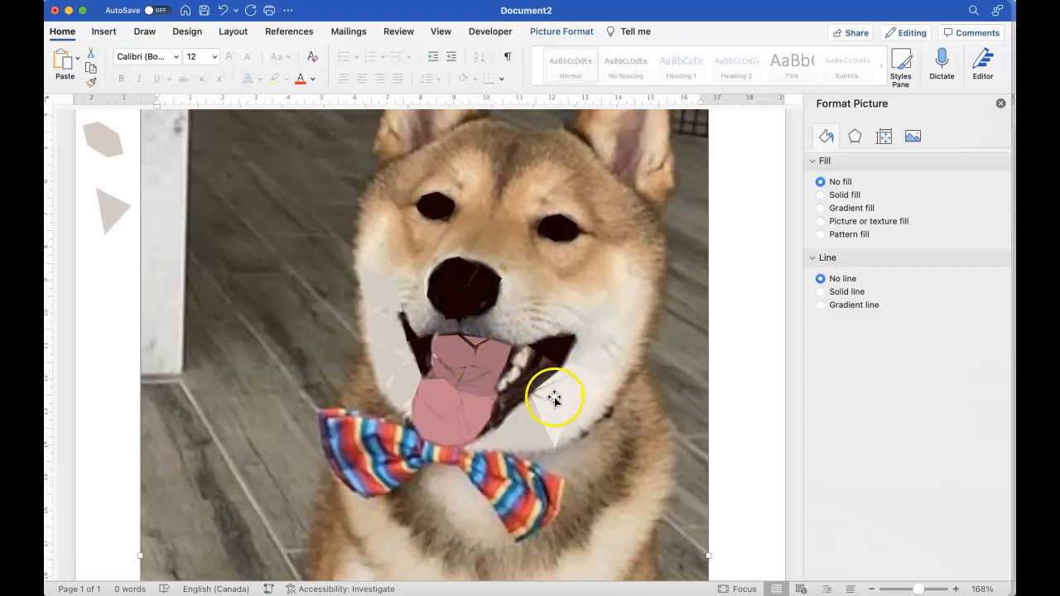
scroll(559, 419, down, 3)
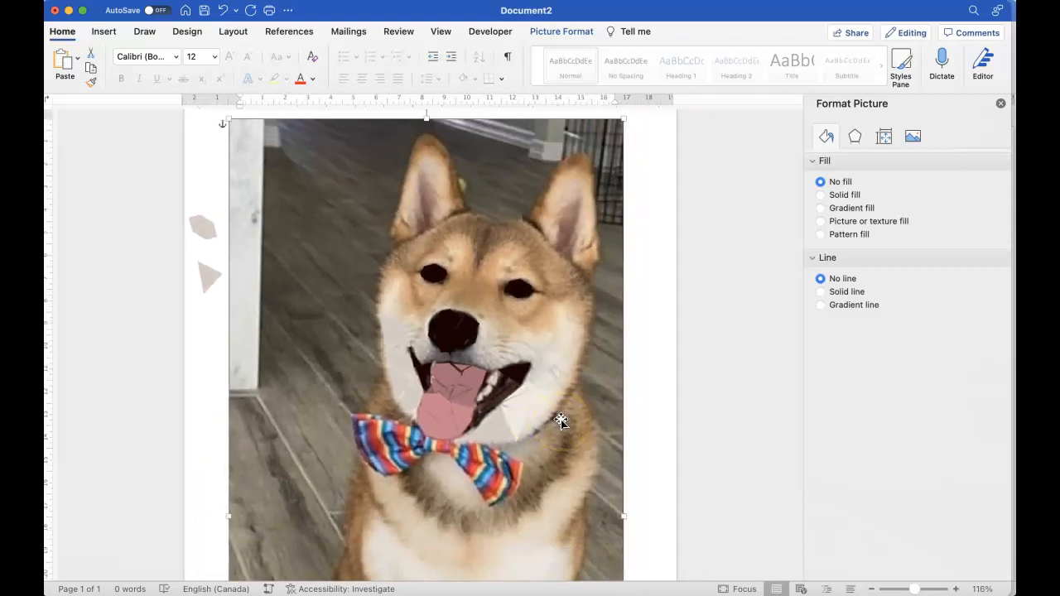